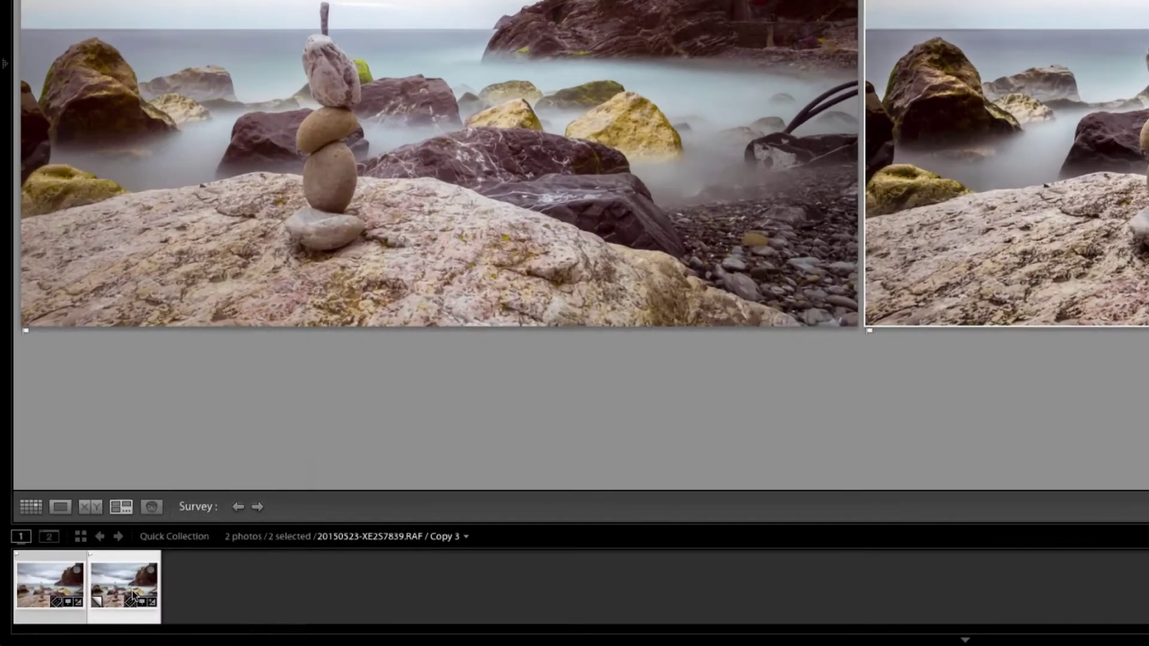
- From Lightroom, send both seascape photos to Photoshop with Edit In > Open as Layers
right_click(79, 402)
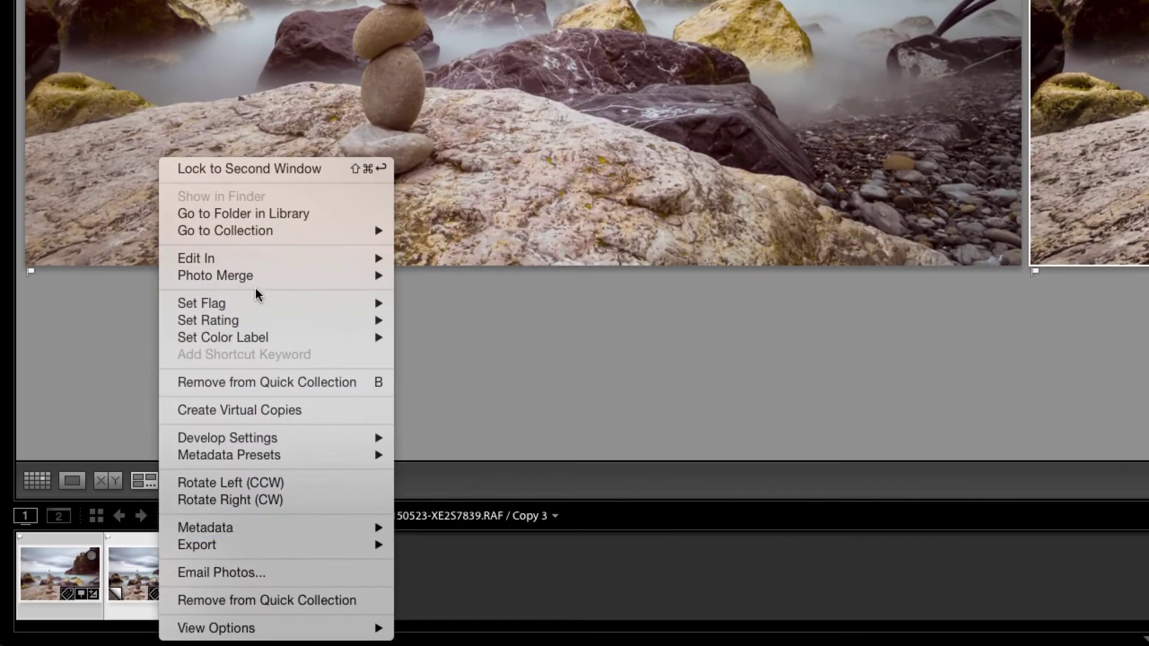
mouse_move(259, 257)
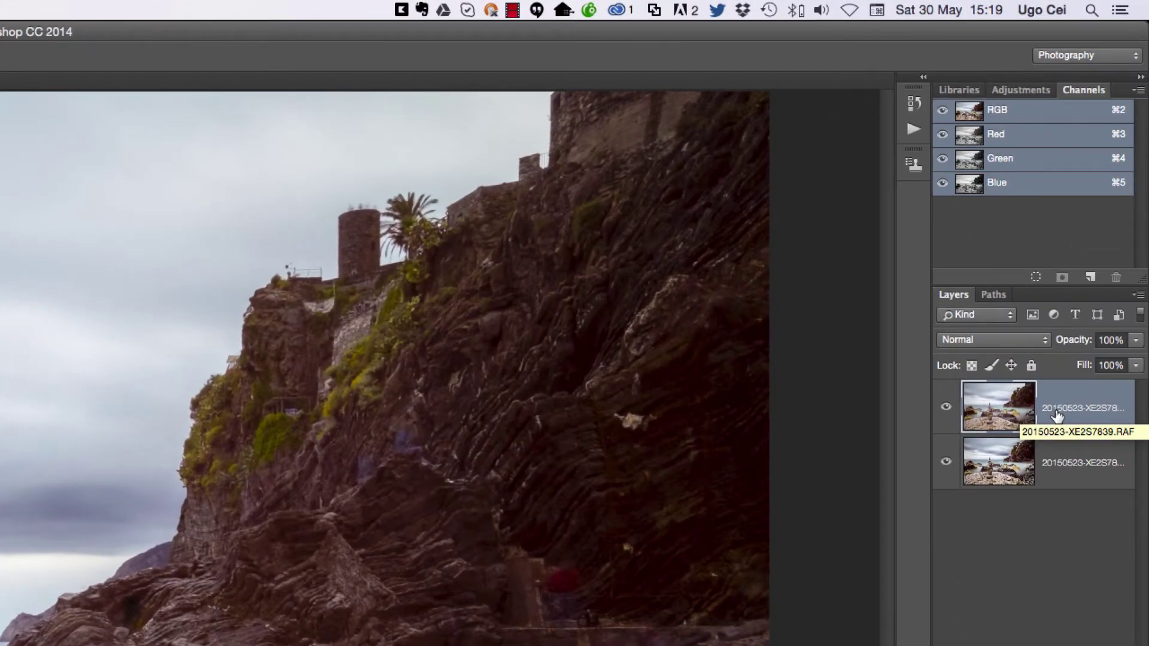
- Add a Hue/Saturation adjustment layer with Master saturation raised to +41
click(1024, 87)
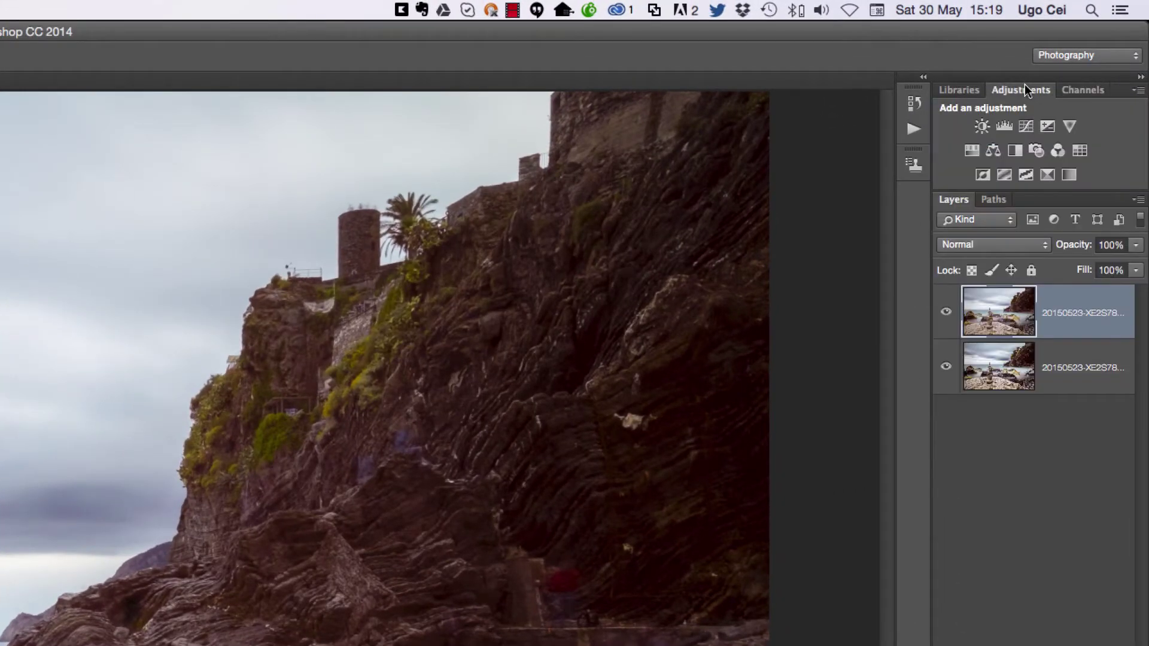
click(971, 152)
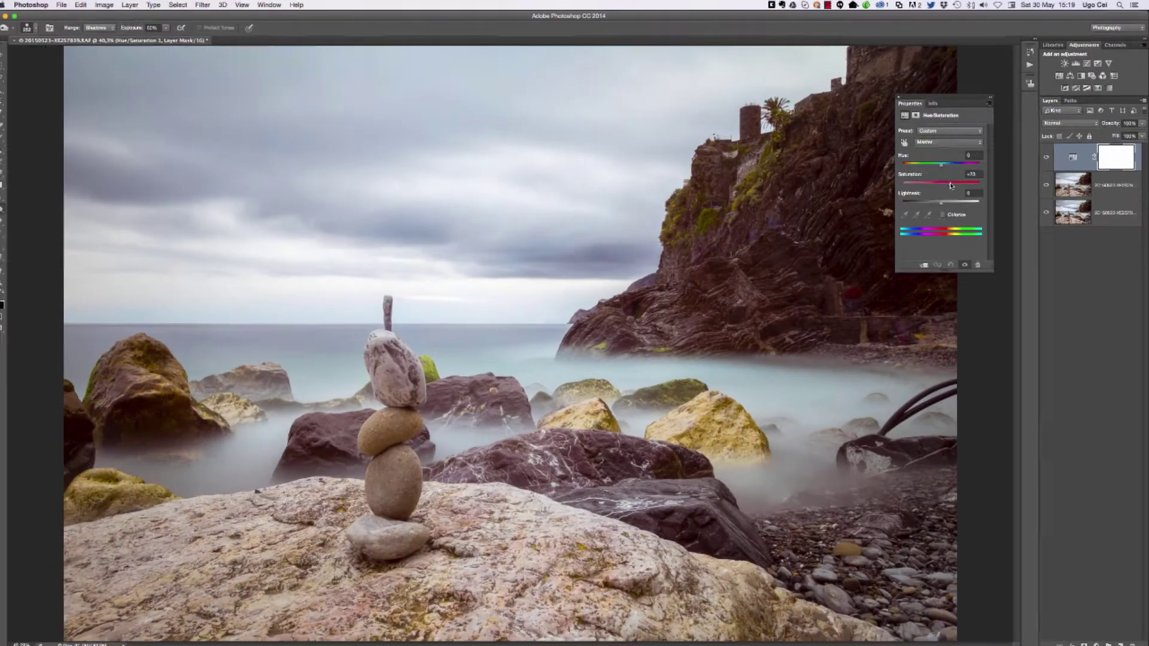
drag(814, 299, 834, 300)
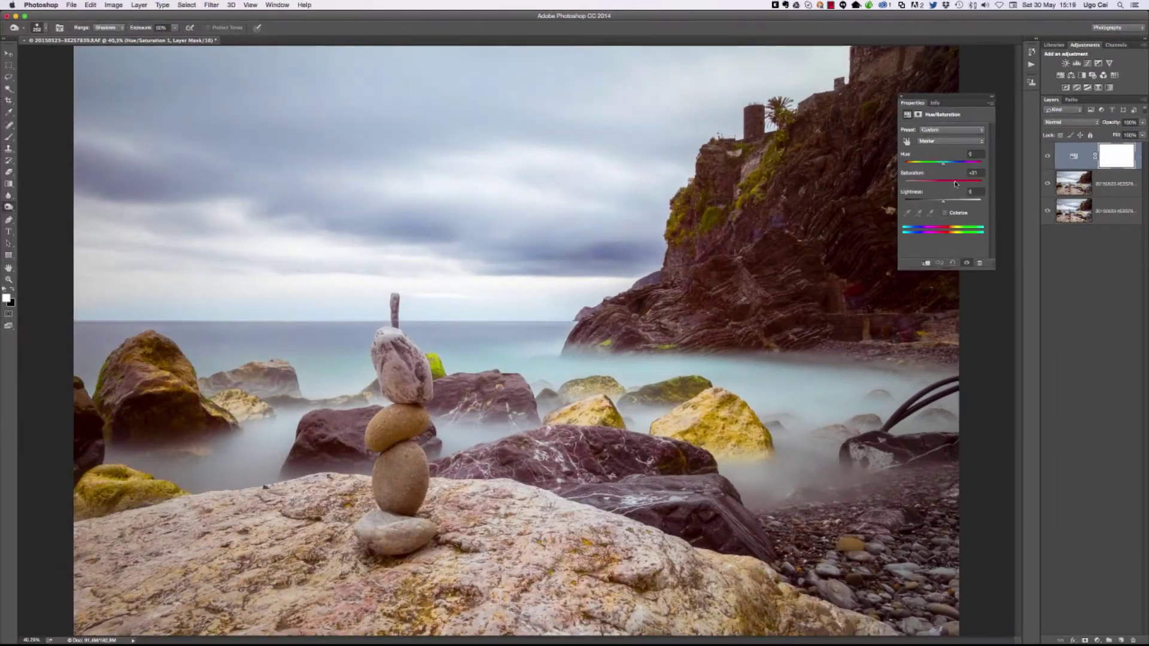
drag(955, 183, 958, 184)
- Raise the Cyans saturation to +50 to make the sea turquoise
click(957, 141)
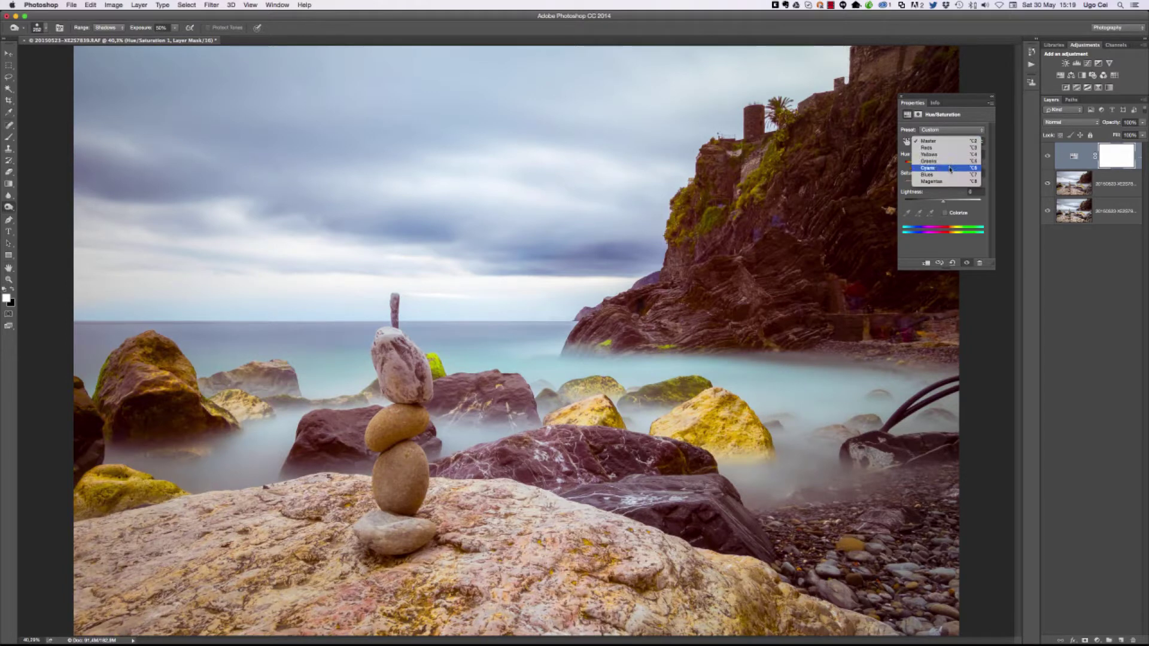
click(950, 170)
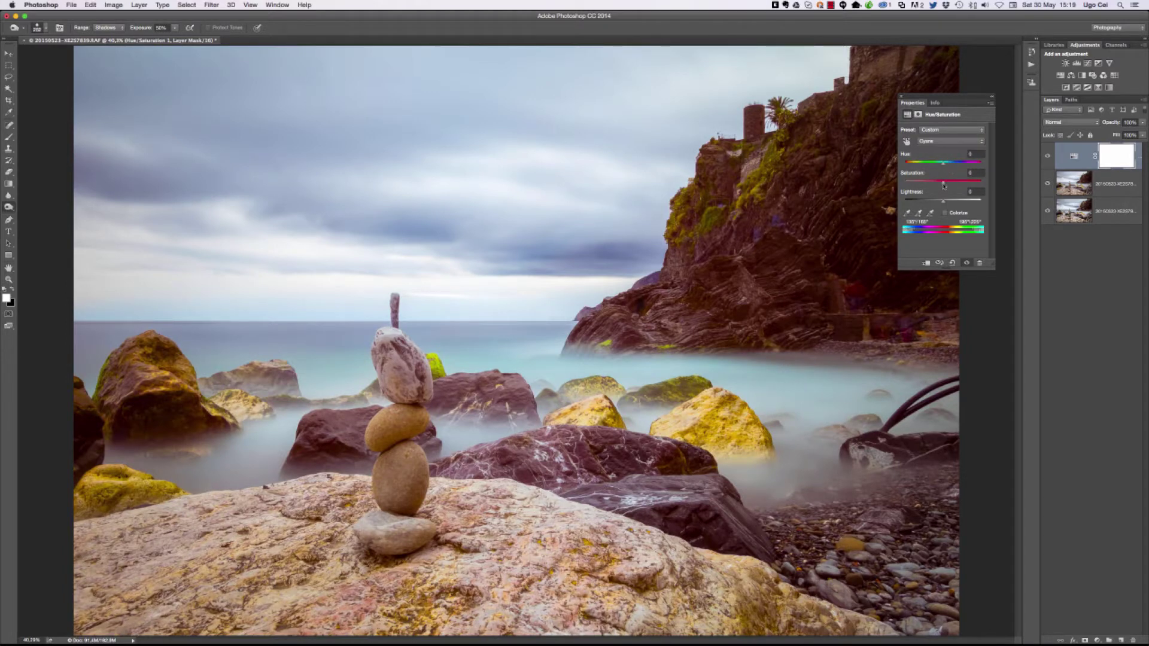
drag(943, 184, 969, 189)
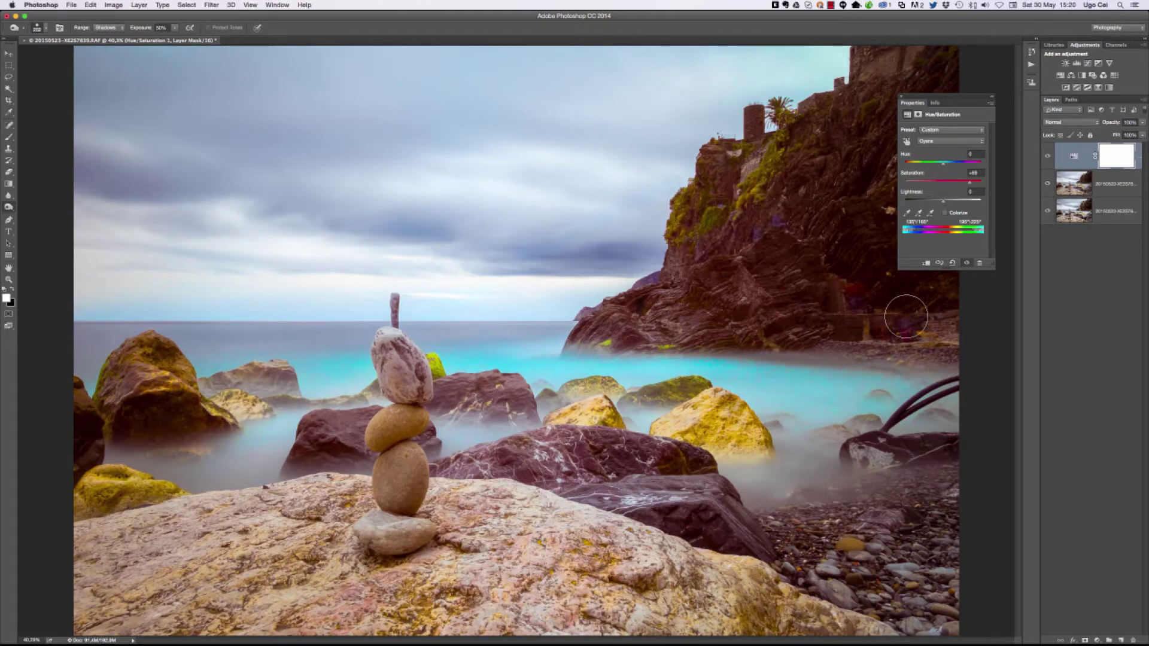
- Set the Blues saturation to +53 to deepen the sky
click(951, 142)
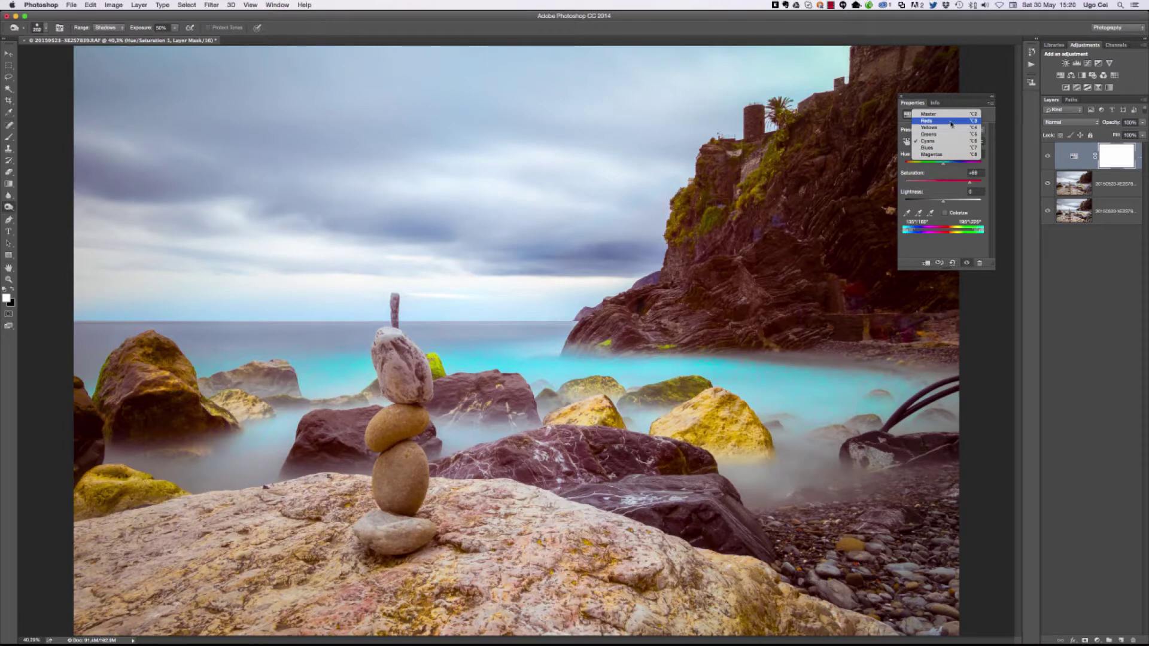
click(951, 148)
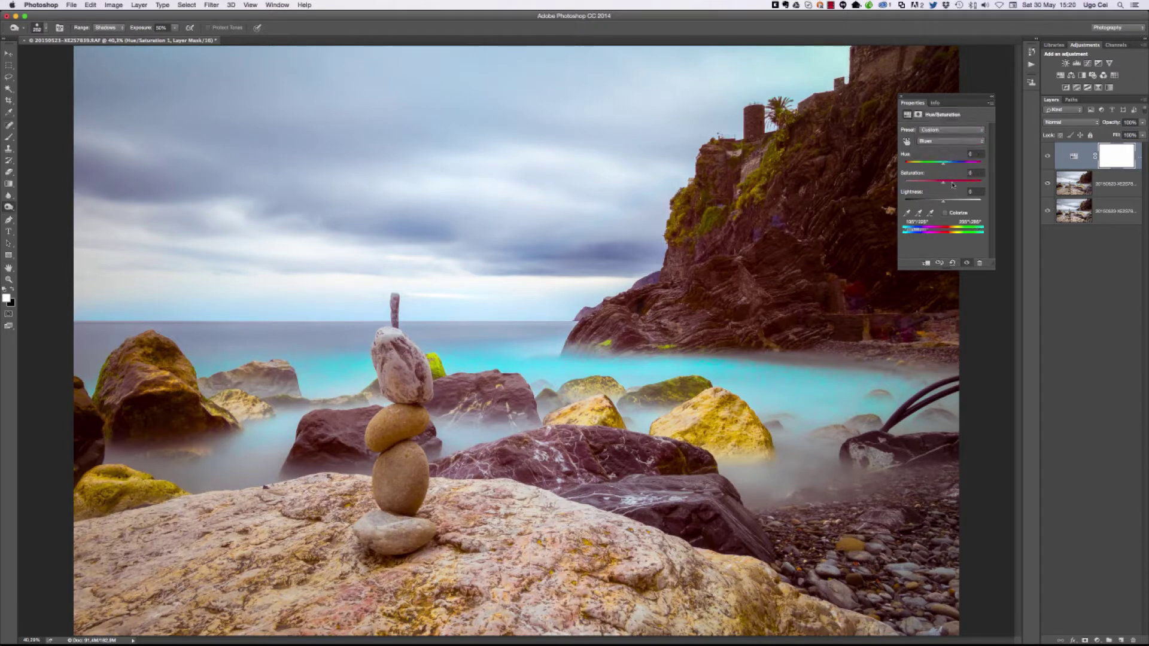
drag(944, 186, 965, 187)
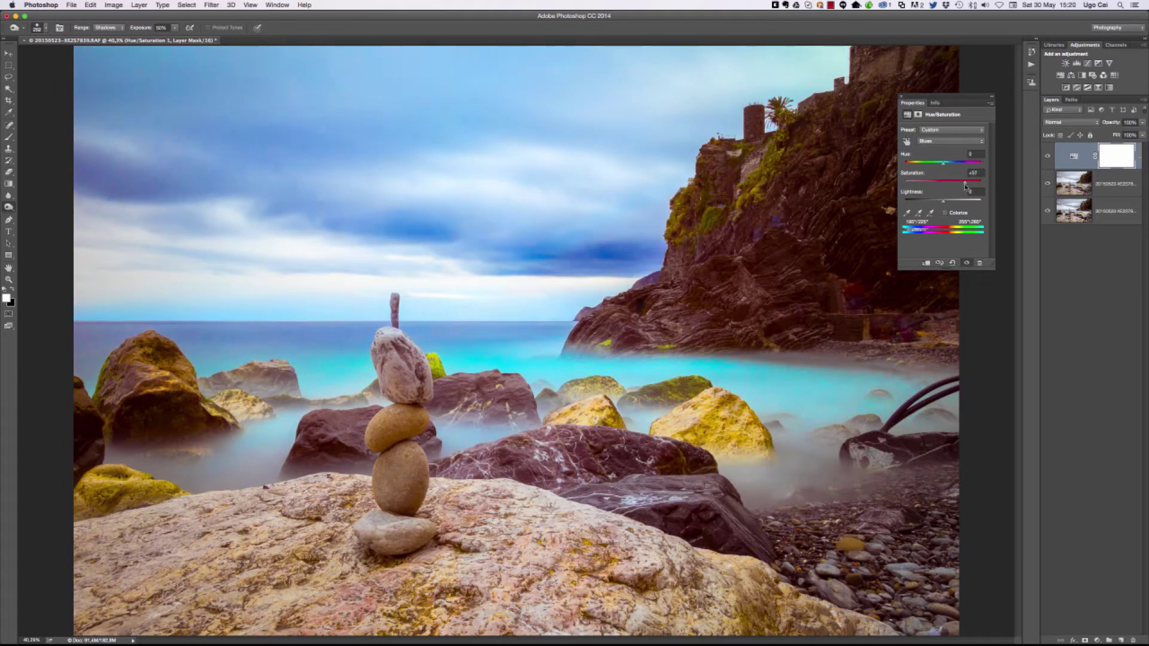
- Set the Reds saturation to +48 to redden the rocks and cliff
click(948, 140)
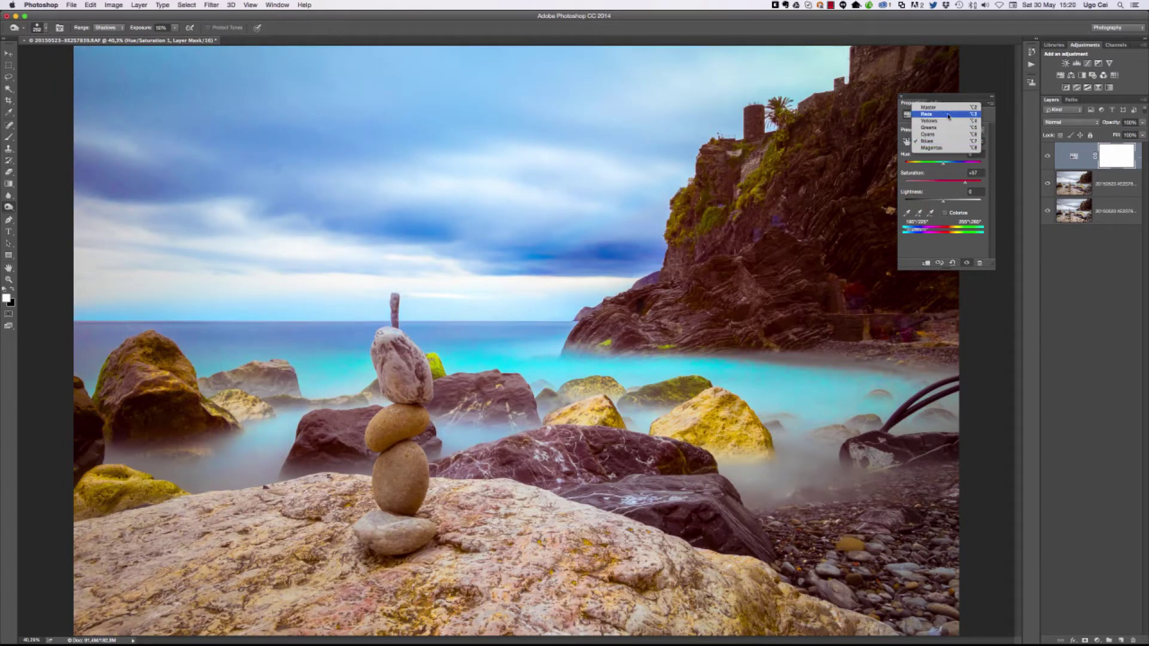
click(948, 115)
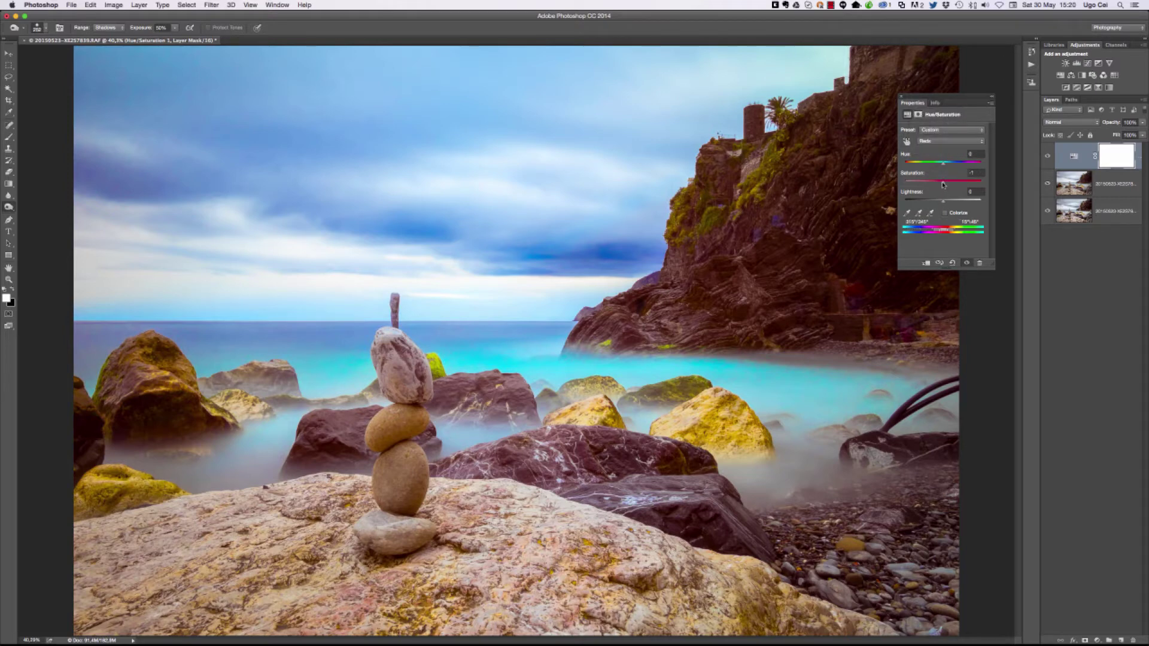
drag(943, 184, 963, 187)
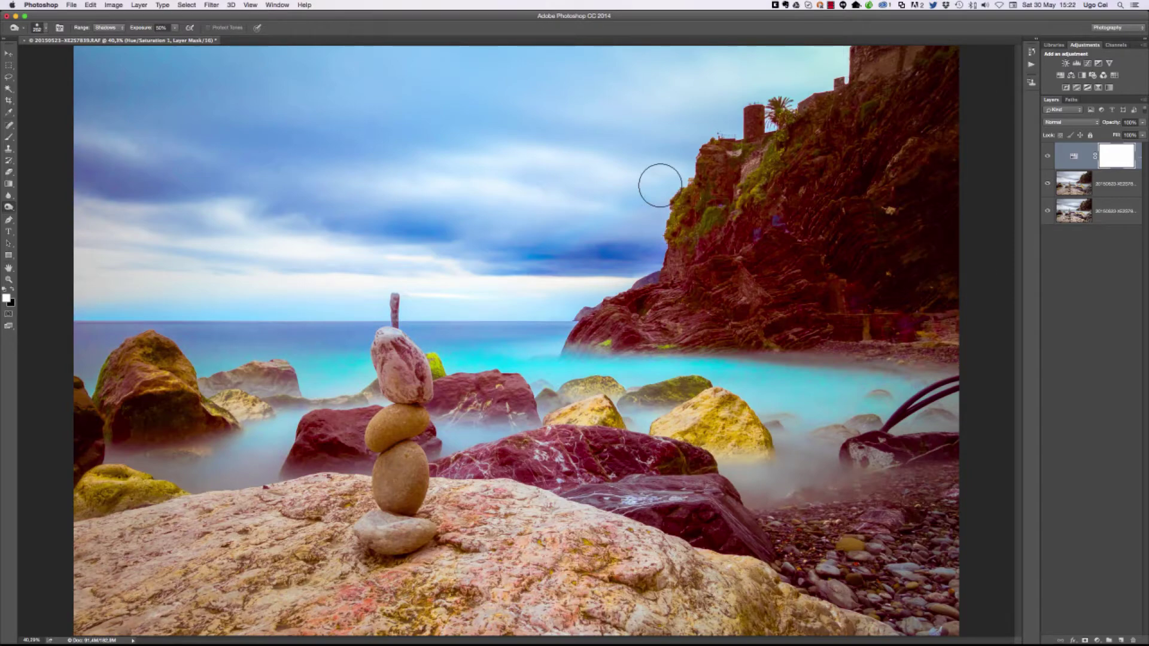
- In the Channels panel, select the Blue channel and hide the others so only Blue shows
click(1115, 45)
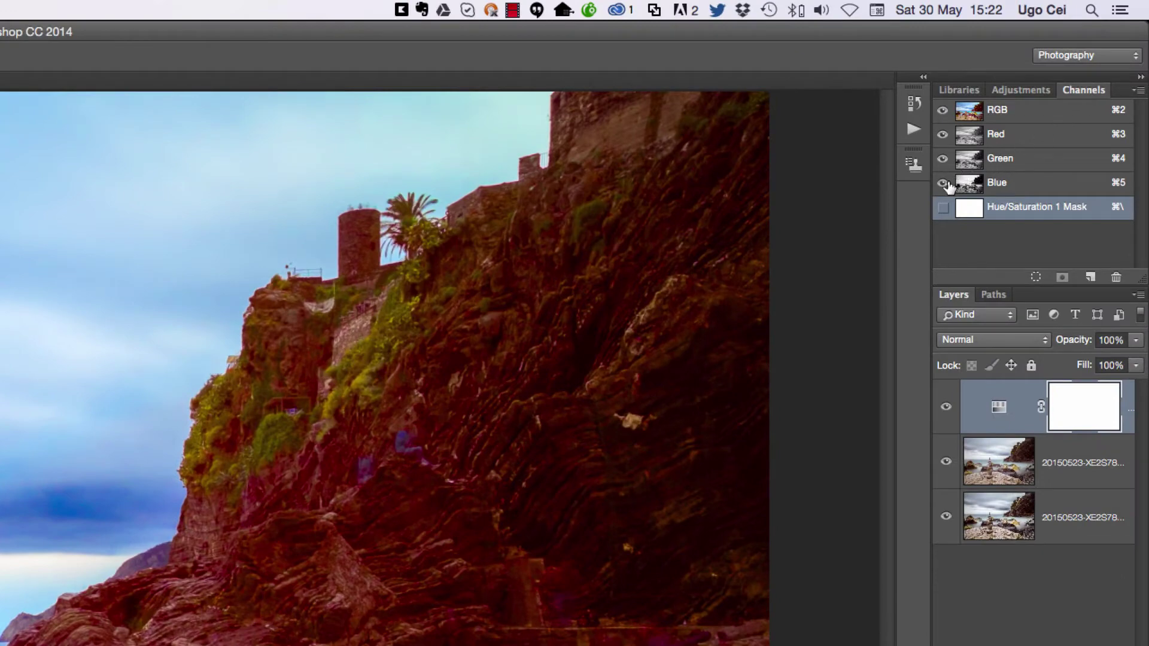
click(944, 207)
click(1008, 187)
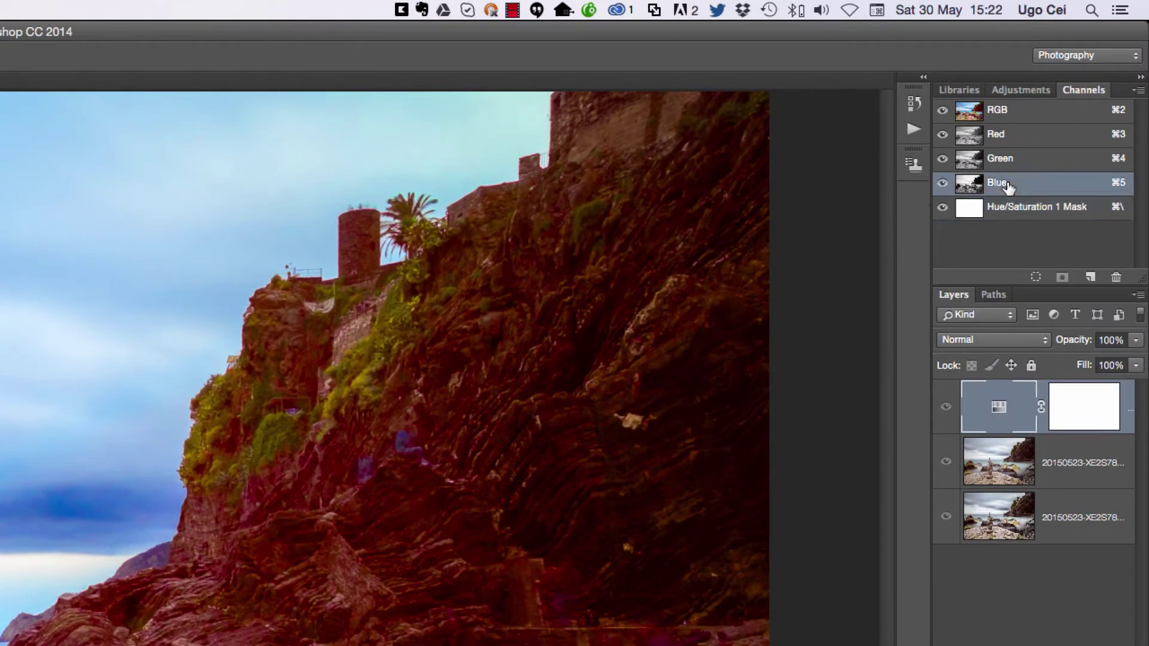
click(942, 113)
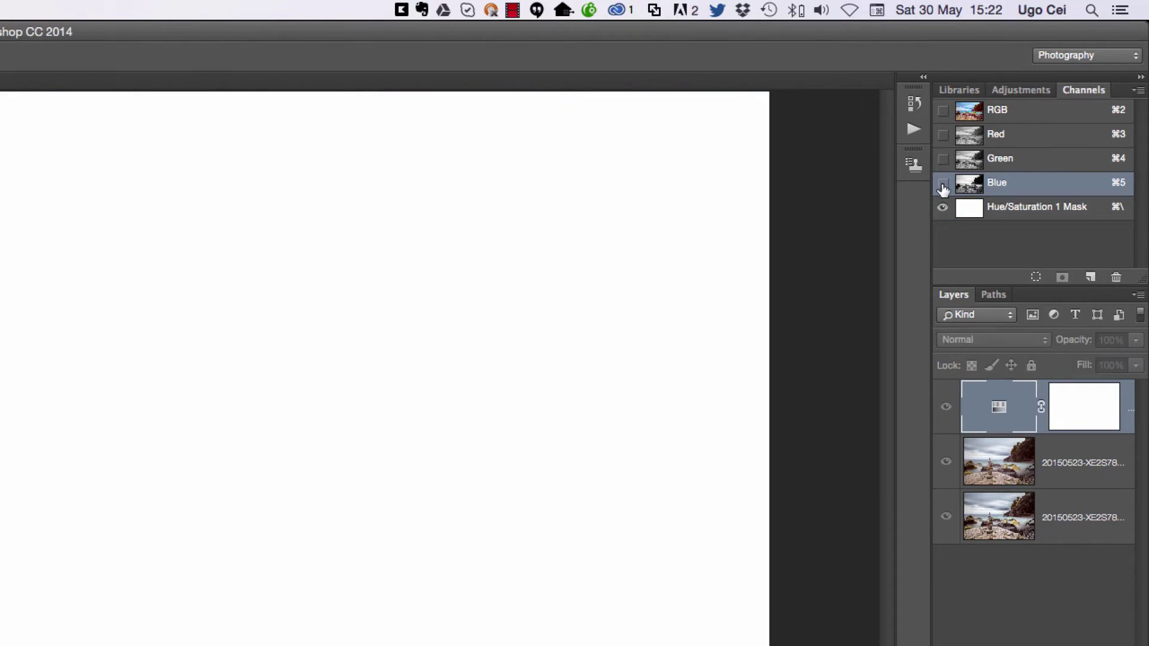
click(942, 184)
click(943, 208)
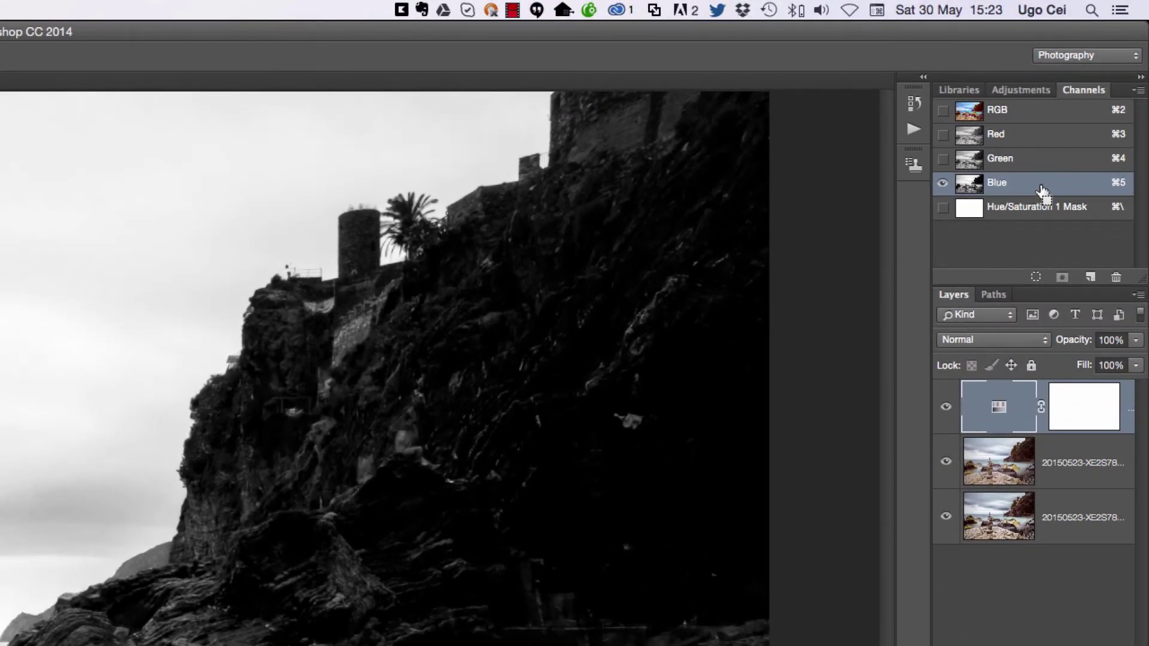
- Mask the top photo layer with a Blue-channel selection and delete the Hue/Saturation layer
super+click(1041, 190)
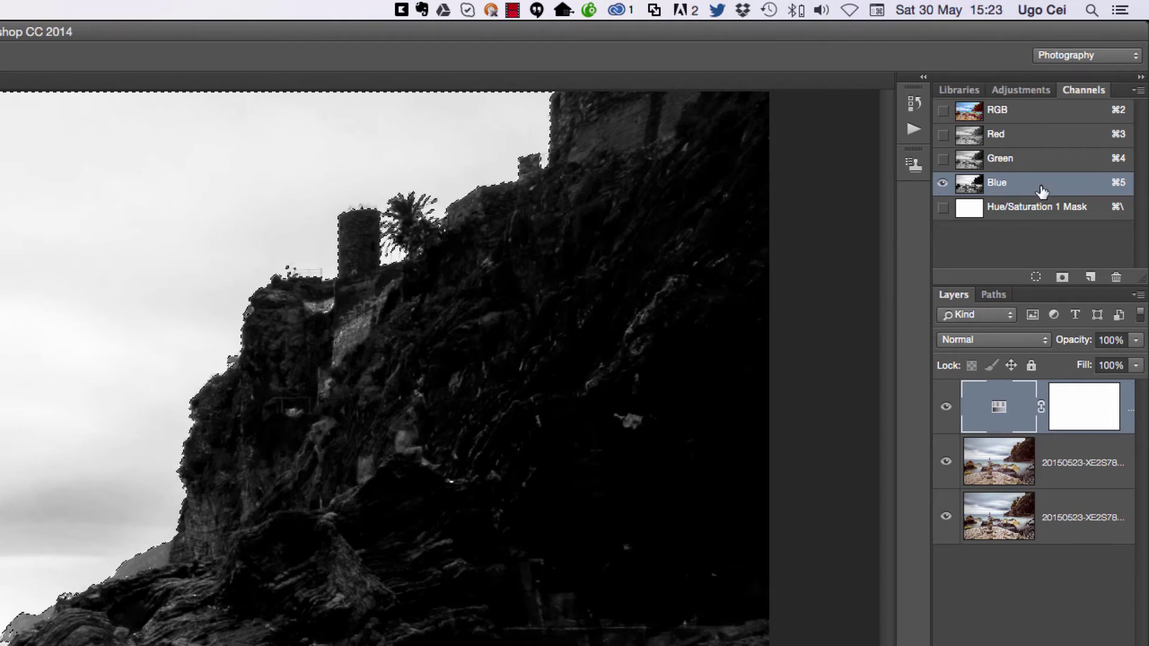
click(1074, 462)
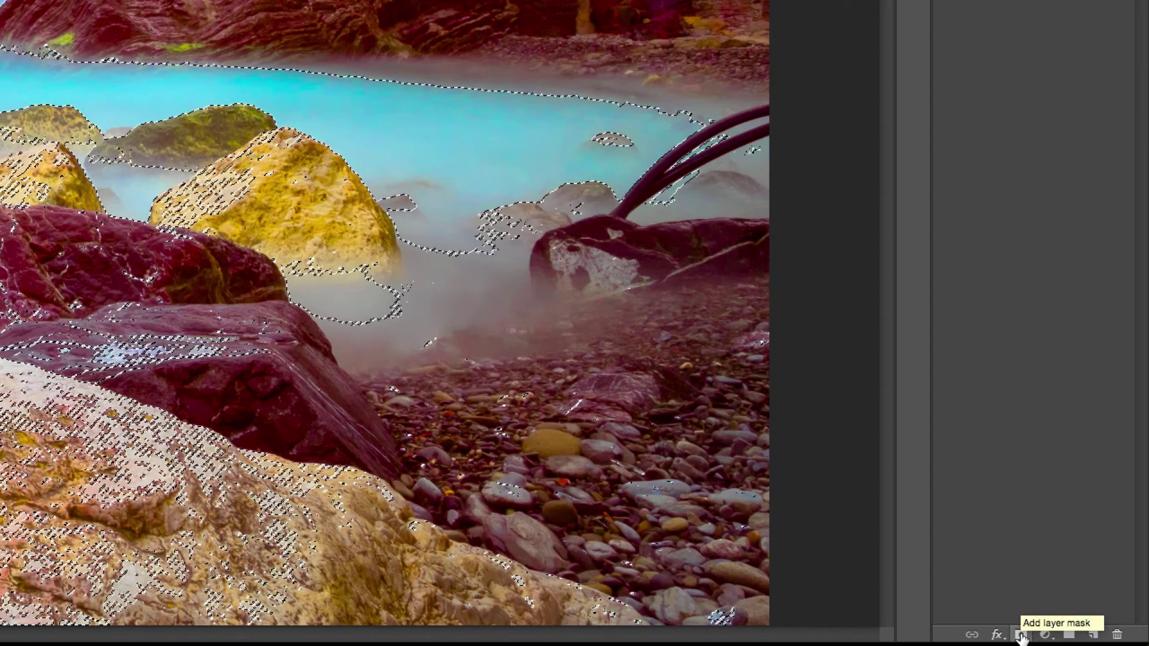
click(1020, 636)
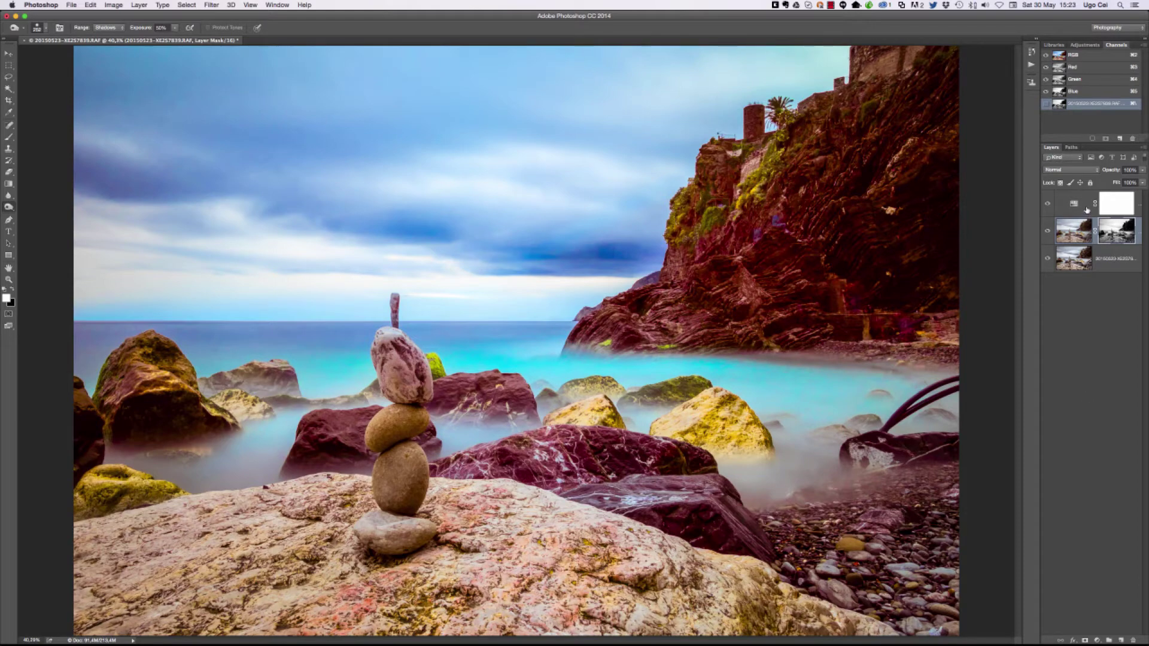
drag(1086, 209, 1132, 643)
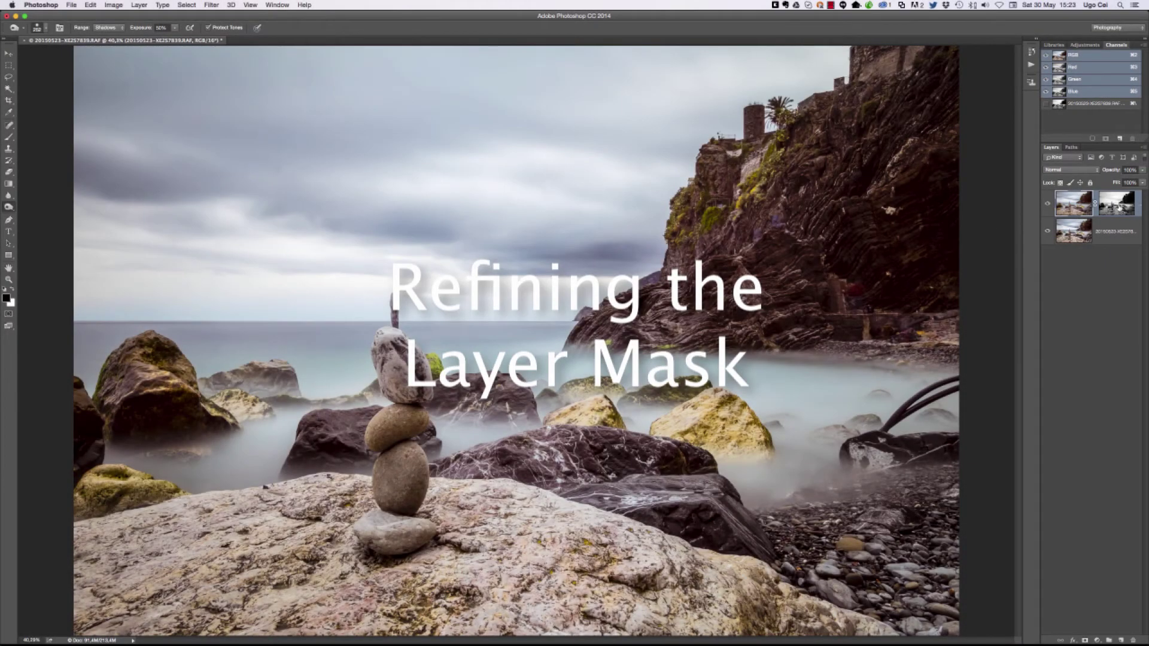
- Alt-click the top layer's mask thumbnail to view the mask alone in grayscale
alt+click(1119, 207)
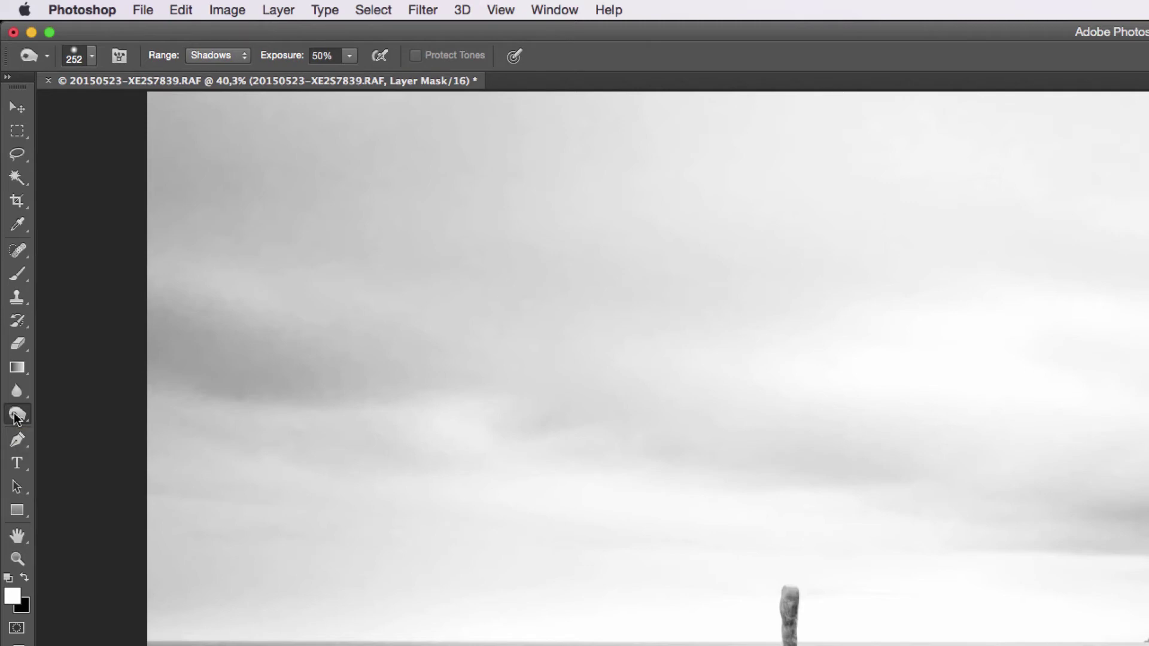
click(222, 56)
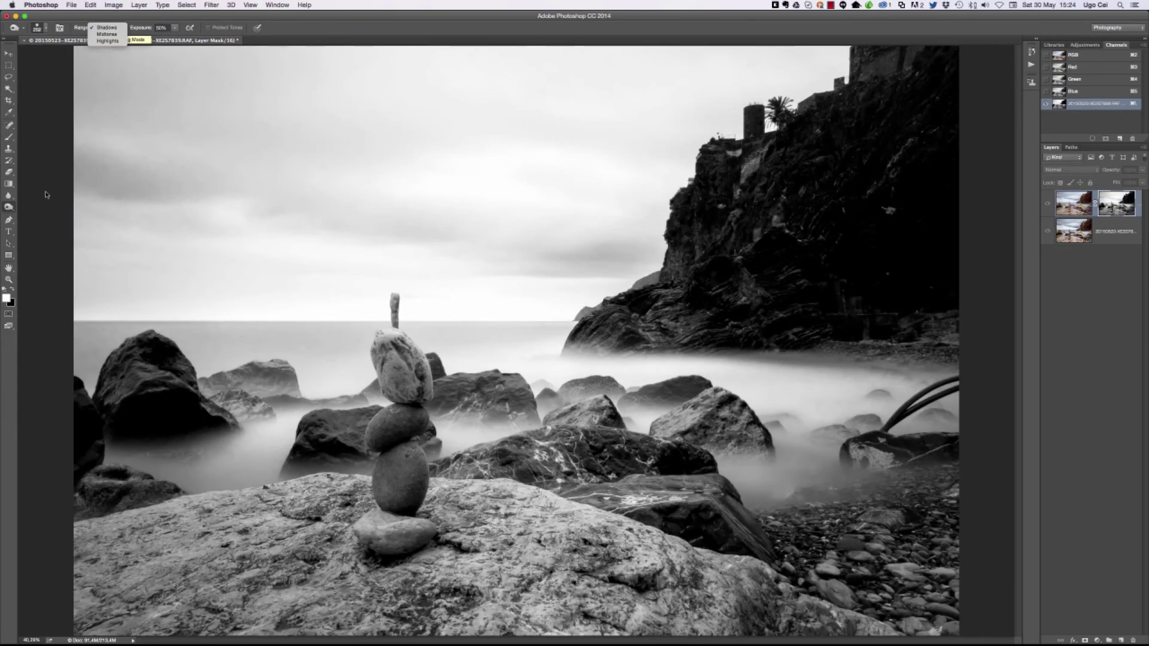
- Burn the mask with Range set to Shadows over the cliff base, cliff top and fog line
click(46, 194)
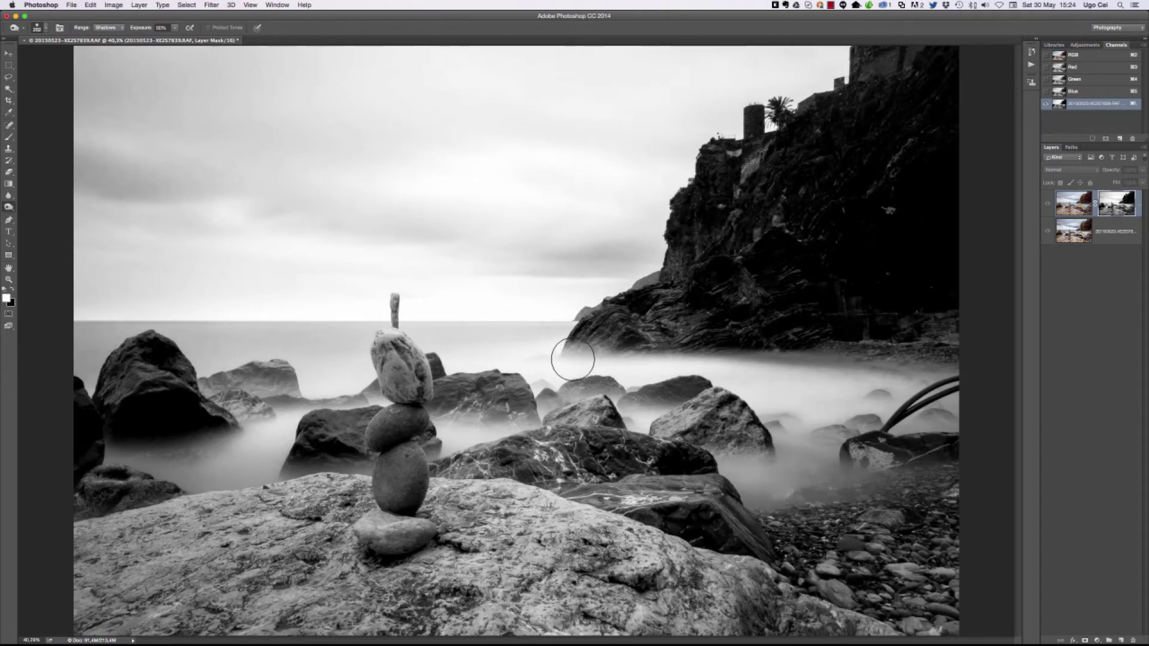
mouse_move(575, 345)
mouse_down()
mouse_move(612, 304)
mouse_move(592, 308)
mouse_move(649, 267)
mouse_move(640, 285)
mouse_move(651, 269)
mouse_move(653, 281)
mouse_move(652, 246)
mouse_move(659, 230)
mouse_move(670, 241)
mouse_move(674, 207)
mouse_move(711, 147)
mouse_move(782, 105)
mouse_move(820, 99)
mouse_move(866, 57)
mouse_move(618, 332)
mouse_move(623, 339)
mouse_move(574, 352)
mouse_move(598, 353)
mouse_up()
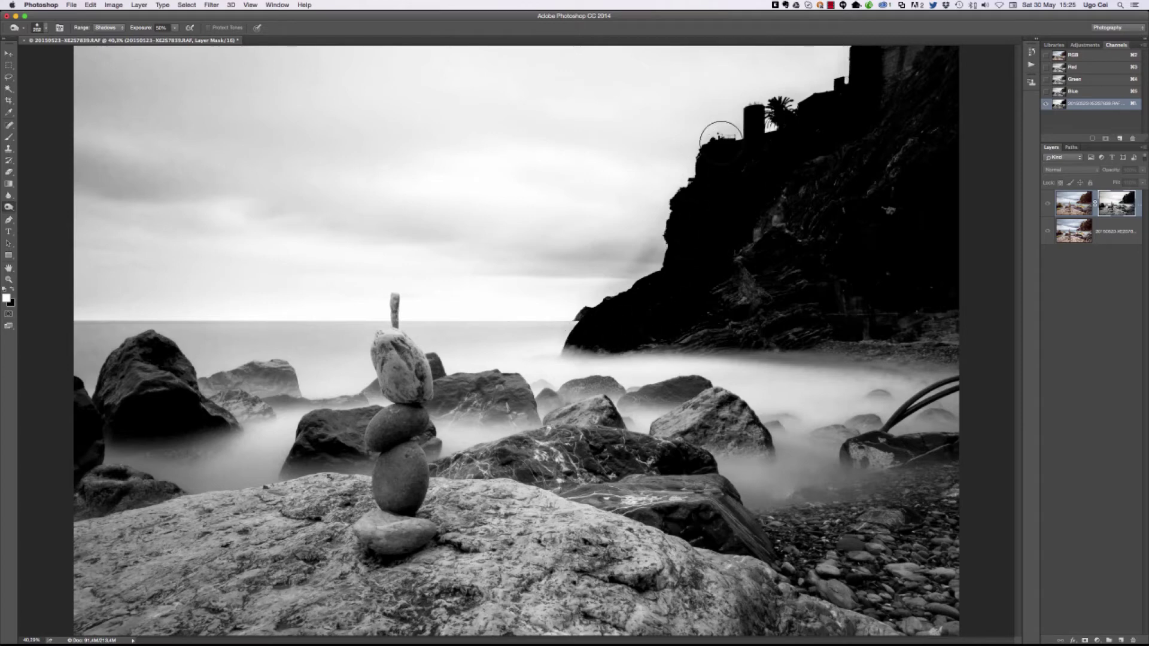
mouse_move(857, 52)
mouse_down()
mouse_move(894, 66)
mouse_move(904, 157)
mouse_move(889, 211)
mouse_move(740, 285)
mouse_move(760, 191)
mouse_move(847, 150)
mouse_up()
mouse_move(688, 335)
mouse_down()
mouse_move(768, 323)
mouse_move(838, 293)
mouse_move(829, 333)
mouse_move(916, 333)
mouse_up()
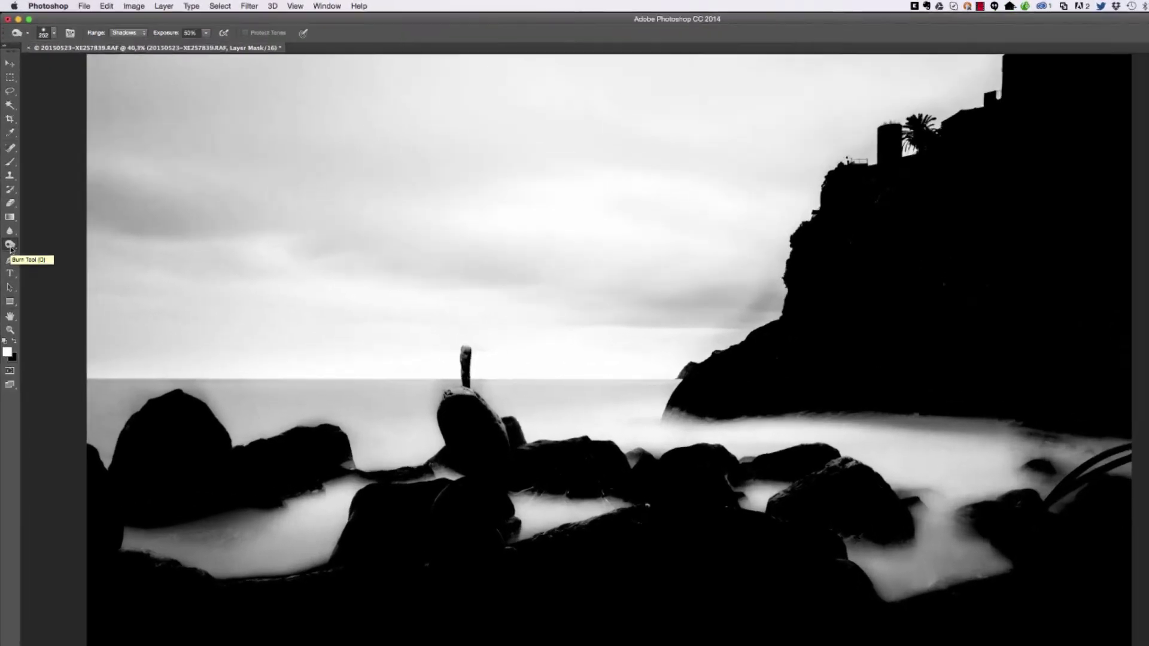
click(9, 207)
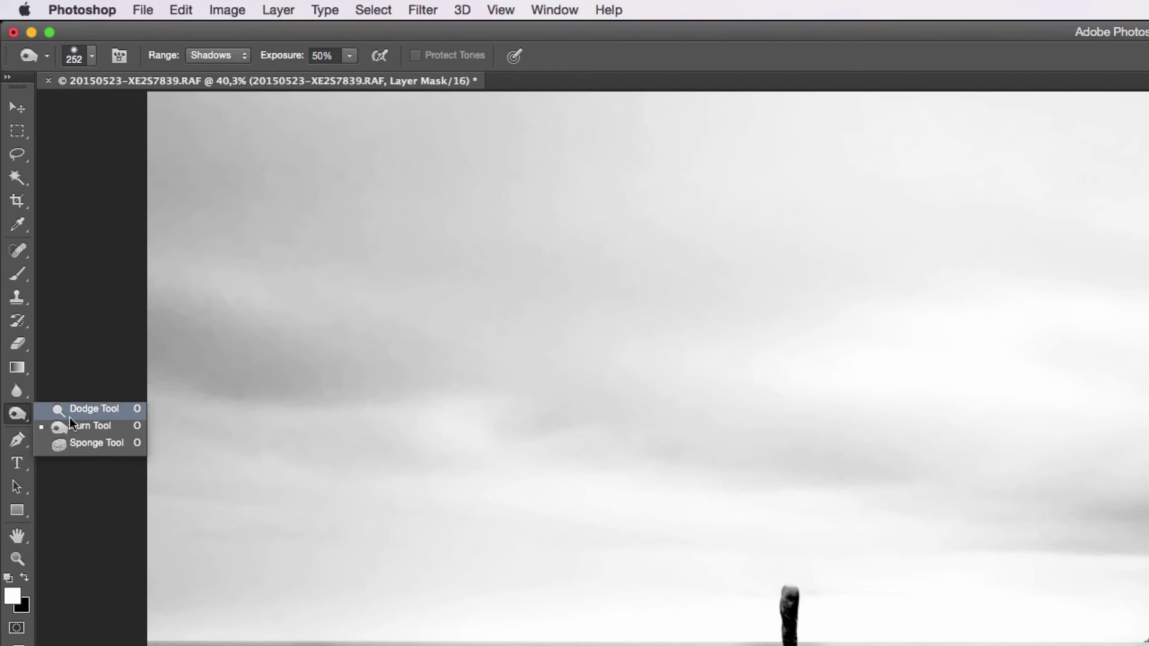
- Dodge the mask on Highlights along the cliff edge and water between the rocks to white
click(91, 412)
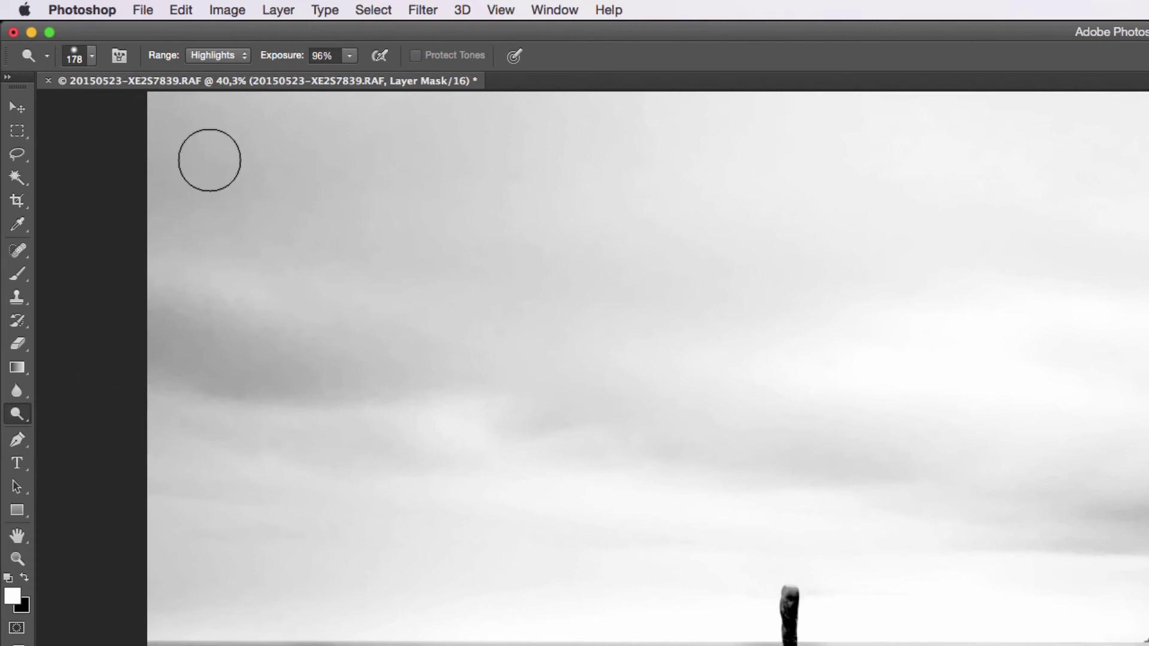
click(245, 55)
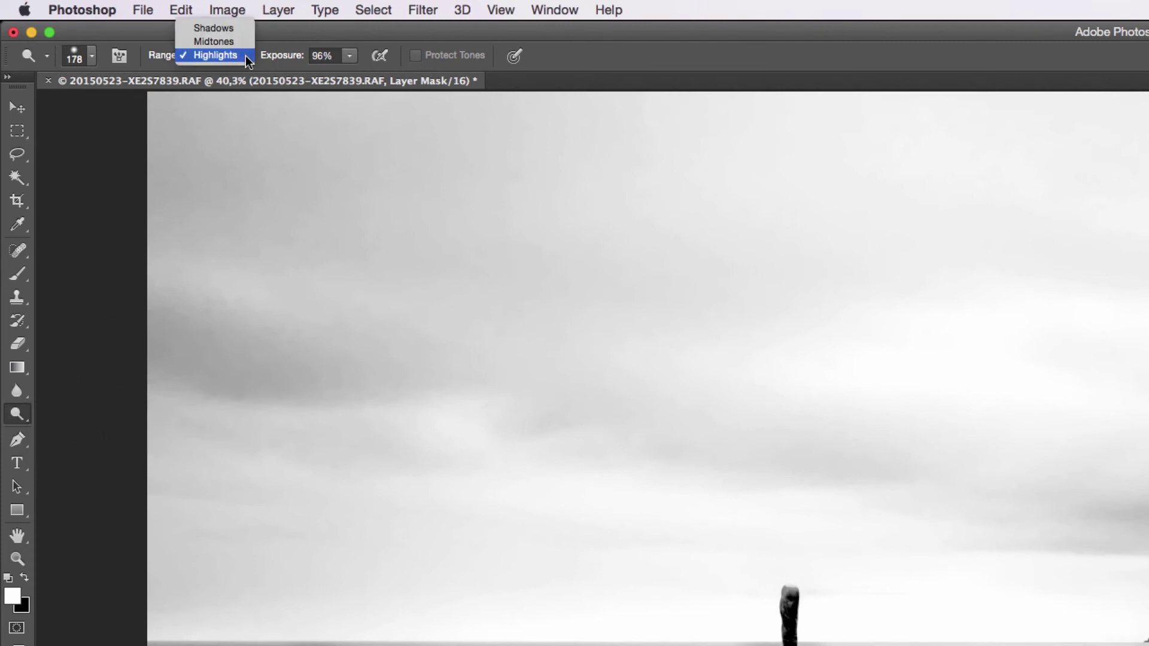
click(223, 56)
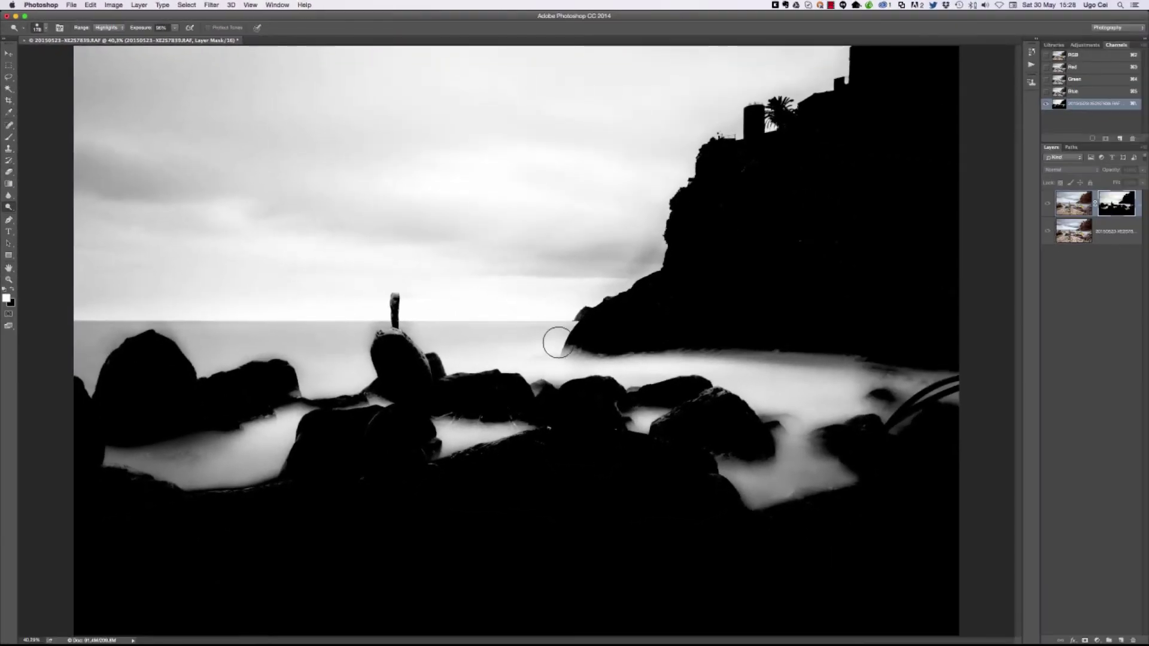
mouse_move(557, 342)
mouse_down()
mouse_move(661, 248)
mouse_move(652, 259)
mouse_move(673, 176)
mouse_move(672, 185)
mouse_move(704, 140)
mouse_move(687, 158)
mouse_move(770, 108)
mouse_move(758, 105)
mouse_move(837, 76)
mouse_move(846, 55)
mouse_move(684, 111)
mouse_move(717, 99)
mouse_move(579, 282)
mouse_move(650, 221)
mouse_move(583, 288)
mouse_move(577, 344)
mouse_move(600, 353)
mouse_move(564, 365)
mouse_move(843, 363)
mouse_move(802, 387)
mouse_move(718, 375)
mouse_move(785, 429)
mouse_move(791, 444)
mouse_move(734, 475)
mouse_move(776, 495)
mouse_move(807, 468)
mouse_move(840, 471)
mouse_move(794, 478)
mouse_move(864, 400)
mouse_move(826, 409)
mouse_move(834, 375)
mouse_move(939, 383)
mouse_move(857, 395)
mouse_up()
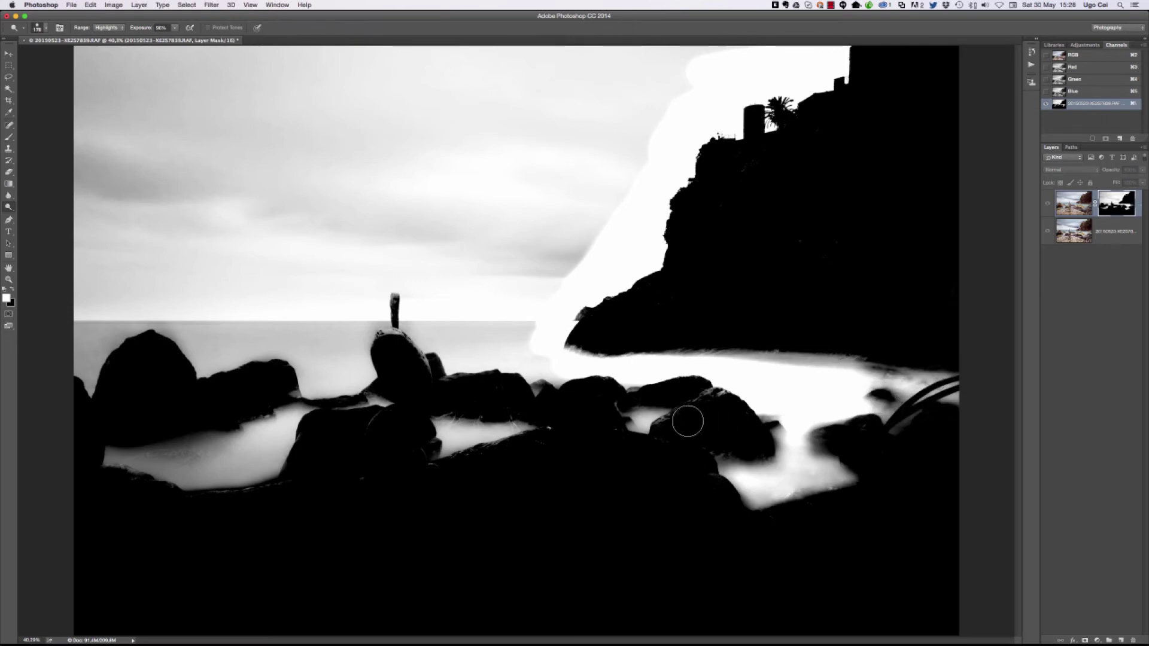
mouse_move(642, 417)
mouse_down()
mouse_move(475, 435)
mouse_move(434, 455)
mouse_move(446, 418)
mouse_move(453, 435)
mouse_move(442, 434)
mouse_move(523, 434)
mouse_up()
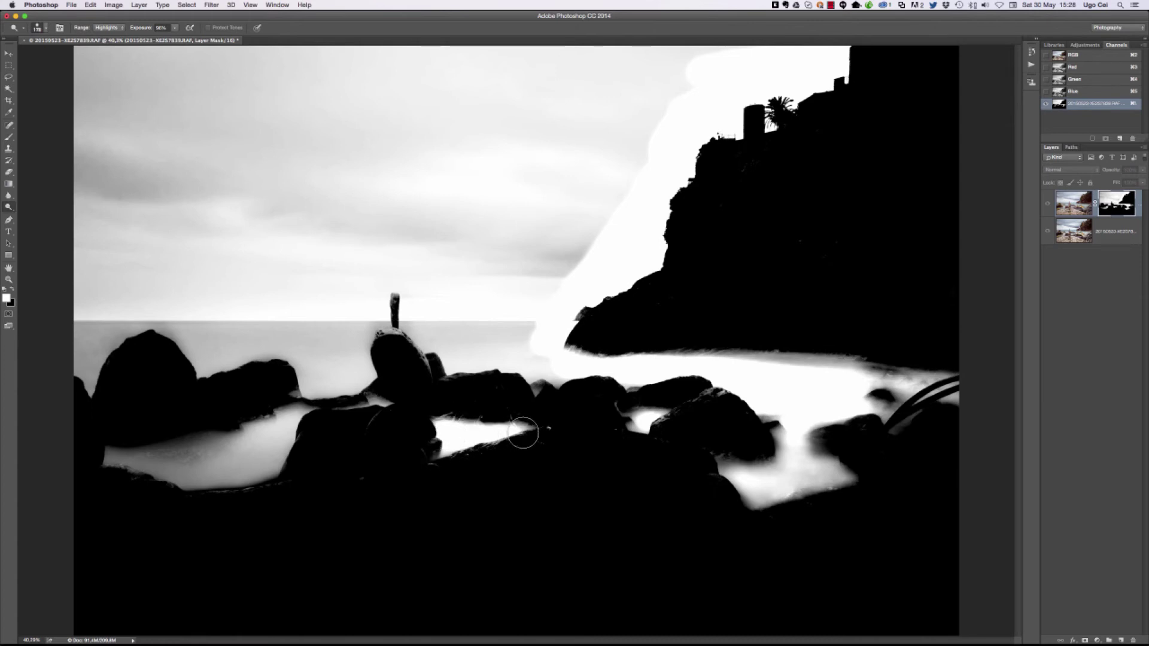
mouse_move(284, 438)
mouse_down()
mouse_move(228, 456)
mouse_move(173, 468)
mouse_move(115, 459)
mouse_move(247, 473)
mouse_move(267, 452)
mouse_move(272, 466)
mouse_move(330, 388)
mouse_move(270, 436)
mouse_up()
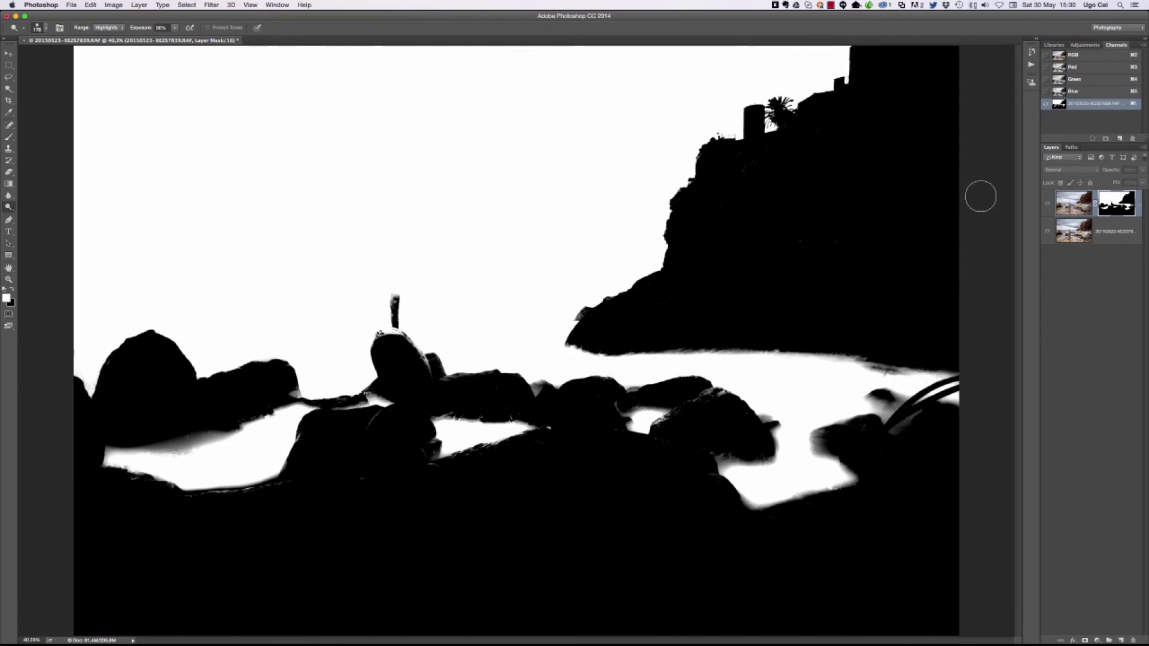
- Return to the colour image and toggle the top layer twice to compare before and after
click(1060, 205)
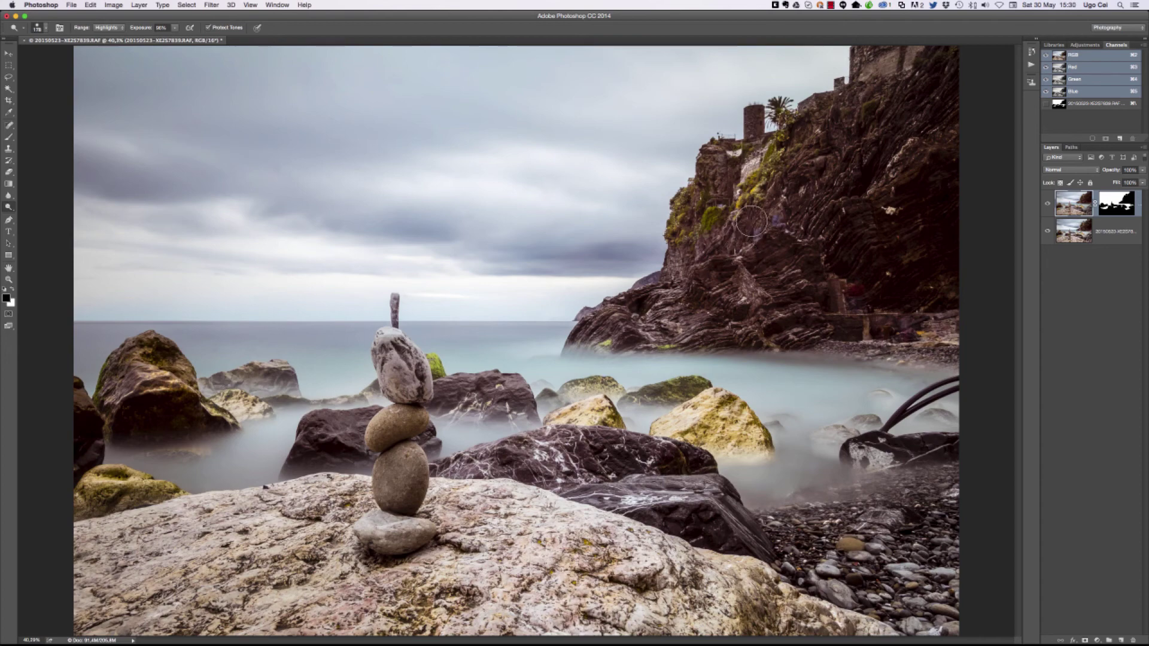
click(1047, 204)
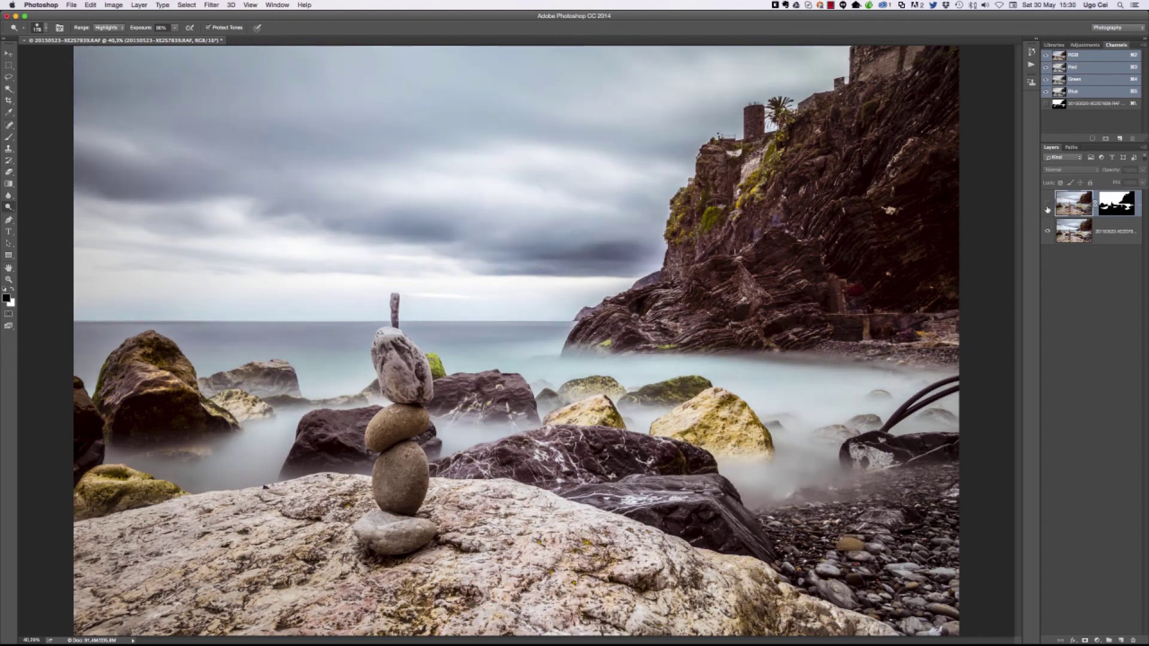
click(1047, 204)
click(1047, 204)
click(1047, 204)
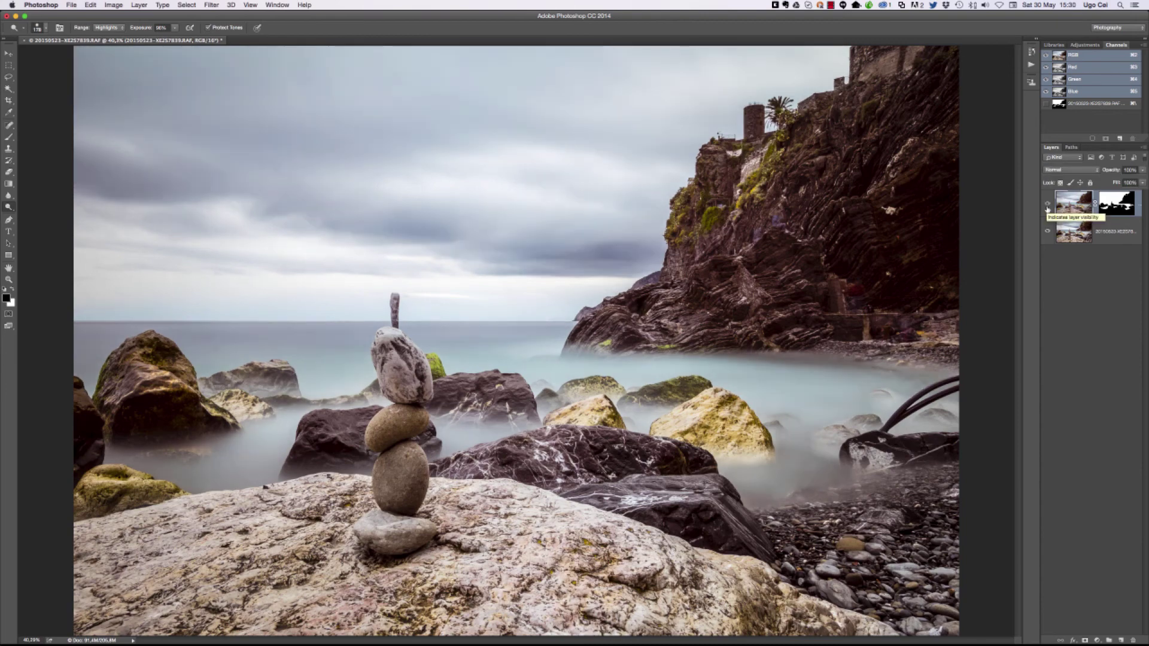